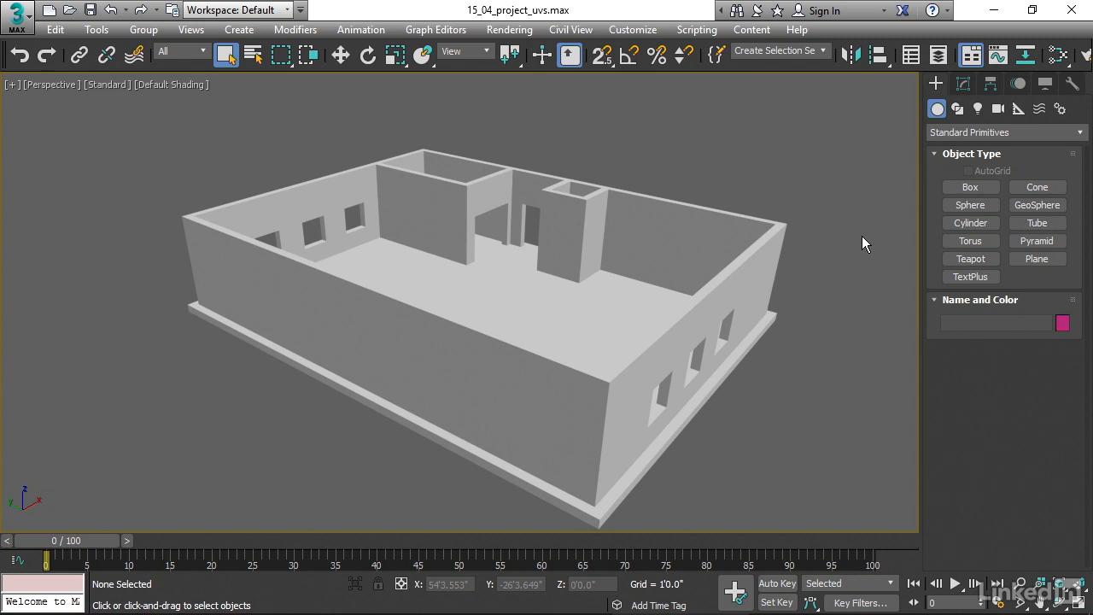
# Open the material editor, enlarge the preview of the floor material's wood bitmap node and display that texture shaded in the viewport
pyautogui.press('m')
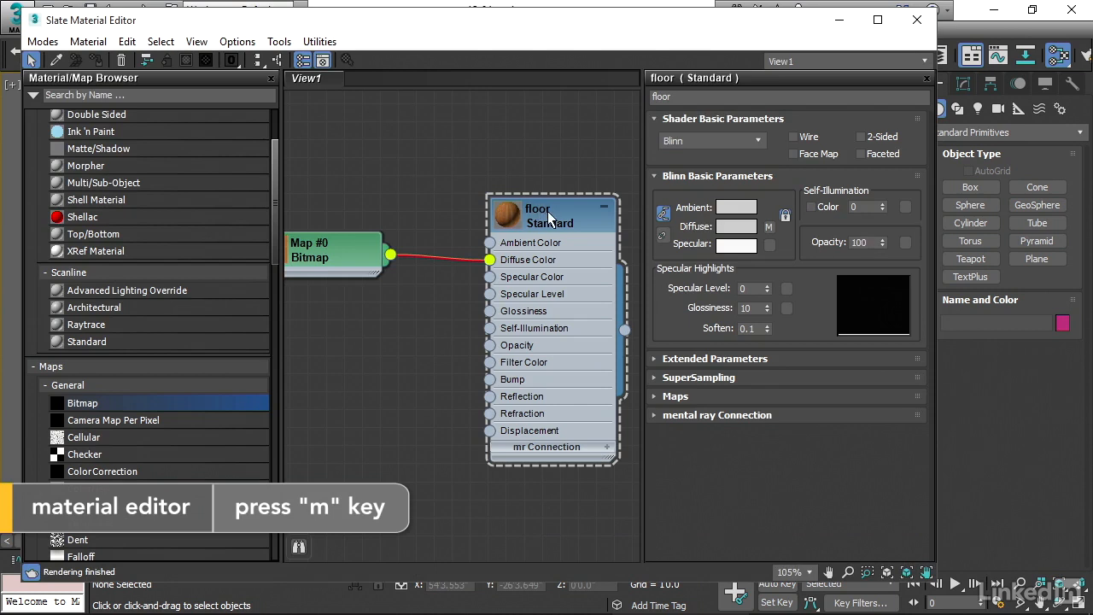
pyautogui.moveTo(432, 174); pyautogui.dragTo(485, 173, button='middle')
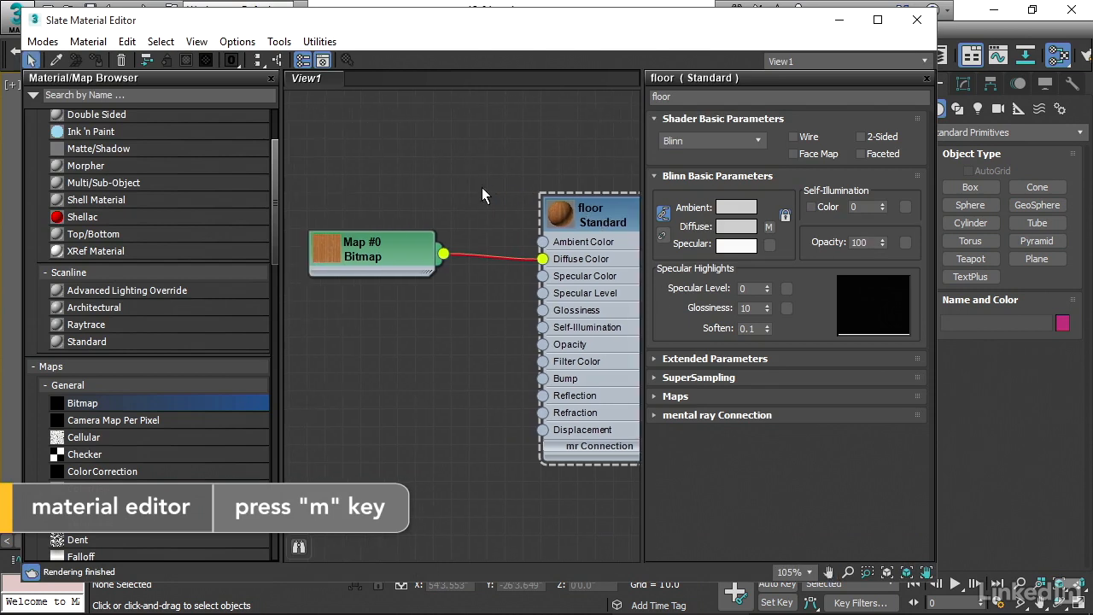
pyautogui.doubleClick(320, 247)
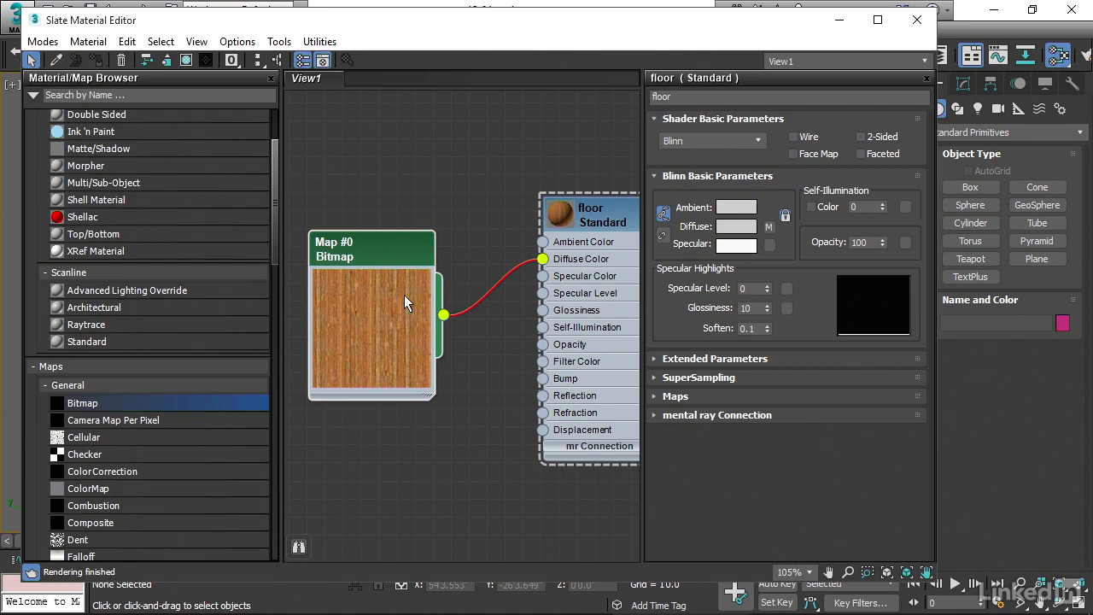
pyautogui.moveTo(530, 173); pyautogui.dragTo(378, 176, button='middle')
pyautogui.moveTo(576, 20); pyautogui.dragTo(252, 31)
pyautogui.moveTo(202, 345); pyautogui.dragTo(628, 305)
pyautogui.moveTo(320, 38); pyautogui.dragTo(713, 369)
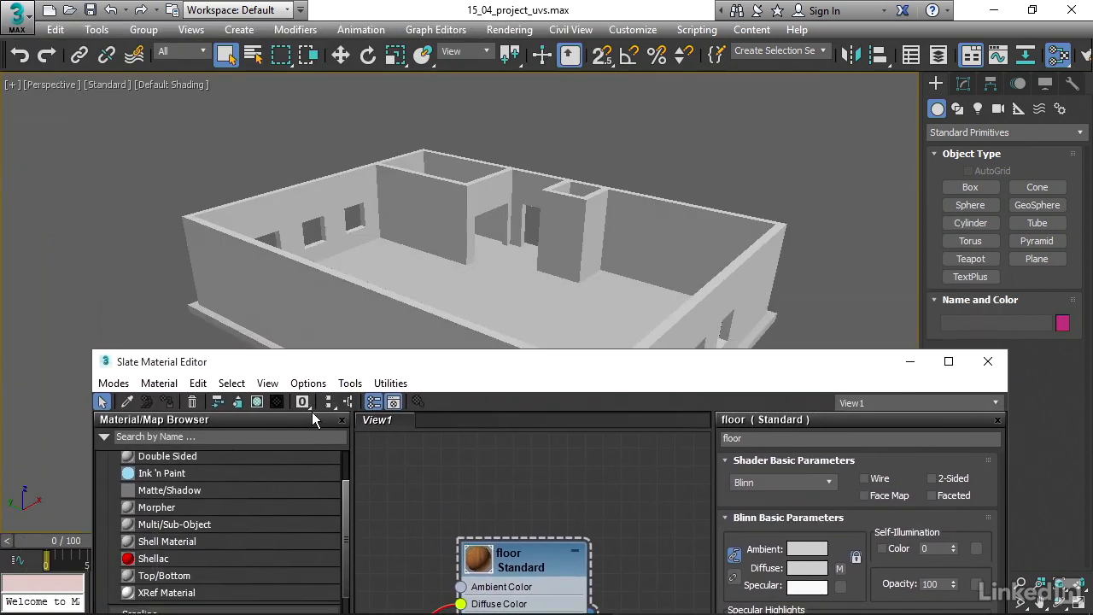
pyautogui.click(257, 403)
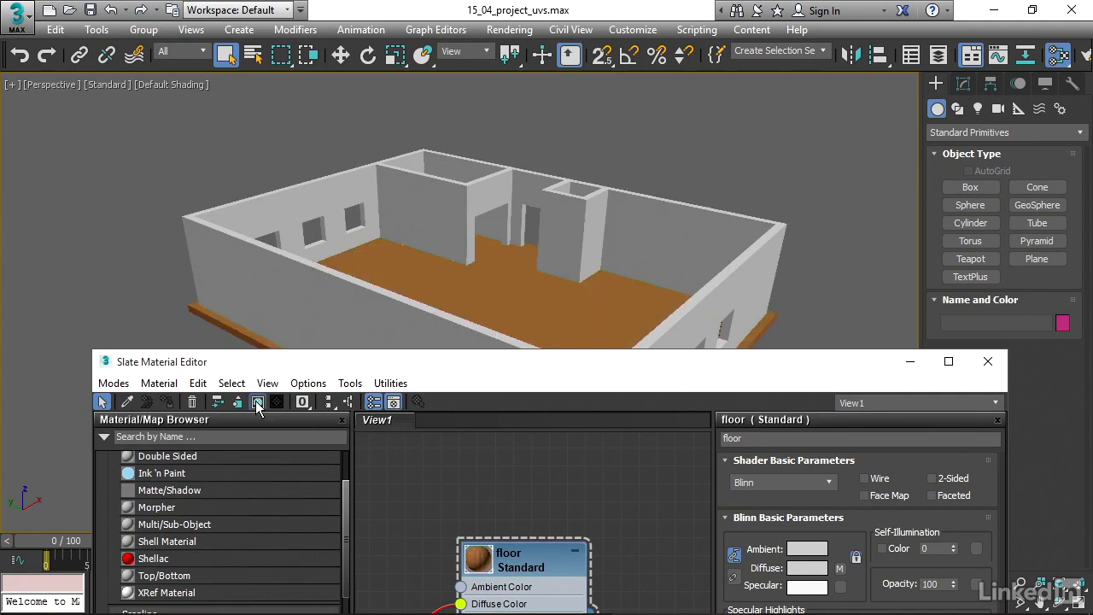
# Review the coordinate and tiling parameters of the floor material's wood bitmap, comparing them with the model, and close the material editor
pyautogui.moveTo(508, 366); pyautogui.dragTo(387, 242)
pyautogui.moveTo(722, 243); pyautogui.dragTo(784, 64)
pyautogui.moveTo(487, 209); pyautogui.dragTo(622, 166, button='middle')
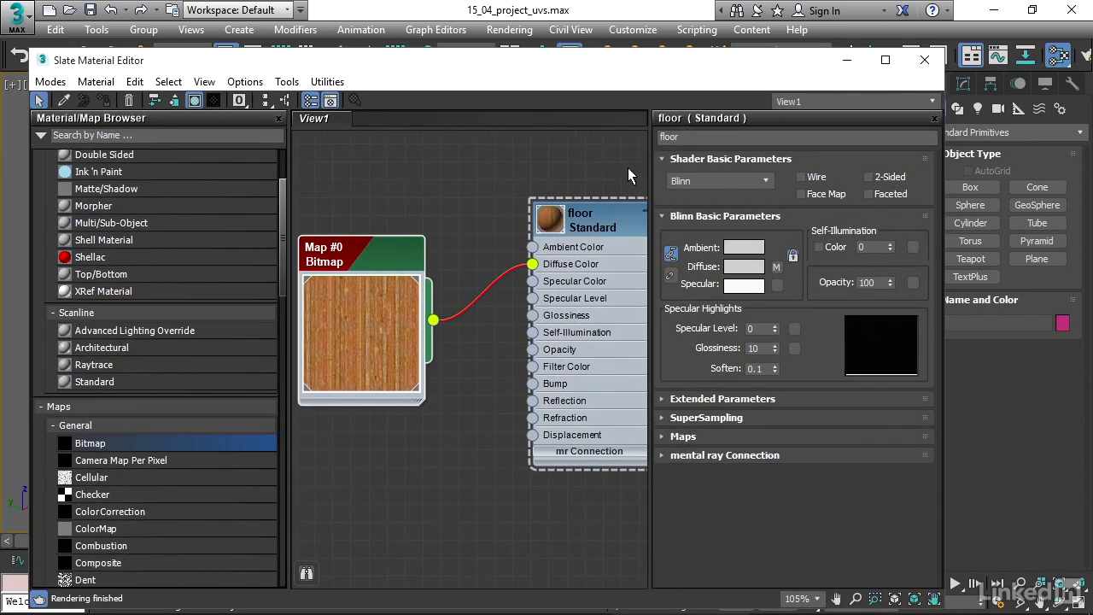
pyautogui.doubleClick(398, 248)
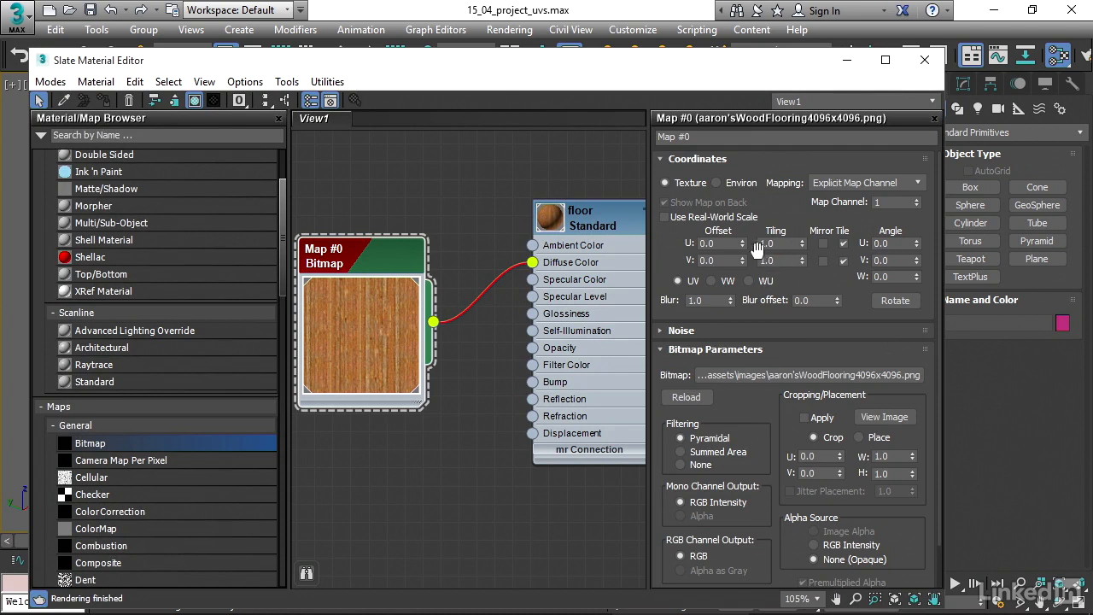
pyautogui.moveTo(787, 60); pyautogui.dragTo(347, 83)
pyautogui.keyDown('alt'); pyautogui.moveTo(838, 364); pyautogui.dragTo(776, 334, button='middle'); pyautogui.keyUp('alt')
pyautogui.keyDown('alt'); pyautogui.moveTo(746, 296); pyautogui.dragTo(711, 389, button='middle'); pyautogui.keyUp('alt')
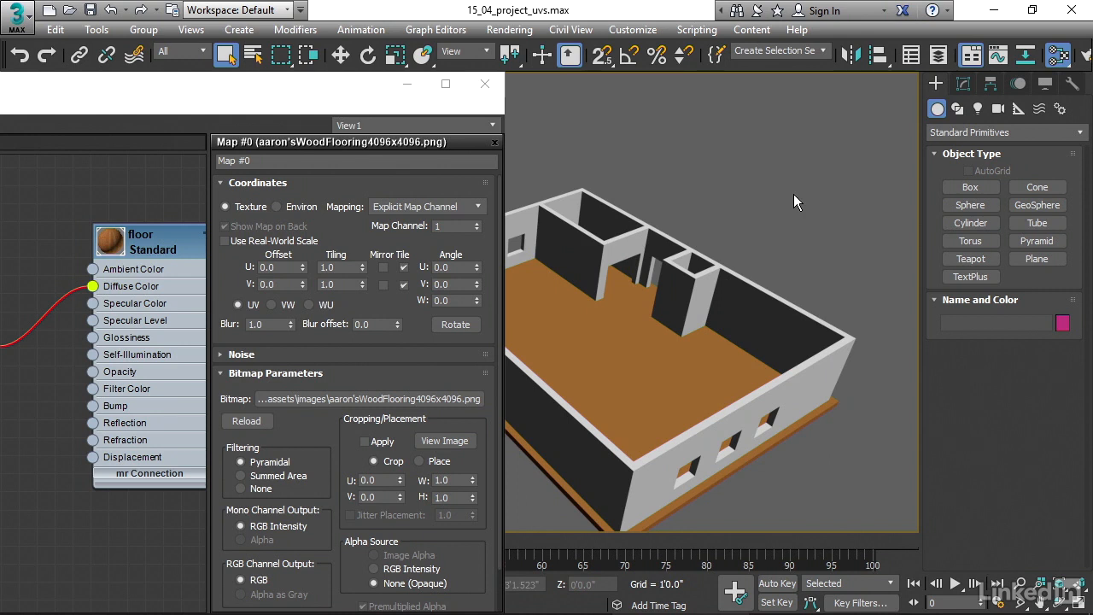
pyautogui.moveTo(323, 81); pyautogui.dragTo(676, 46)
pyautogui.moveTo(307, 249); pyautogui.dragTo(341, 211)
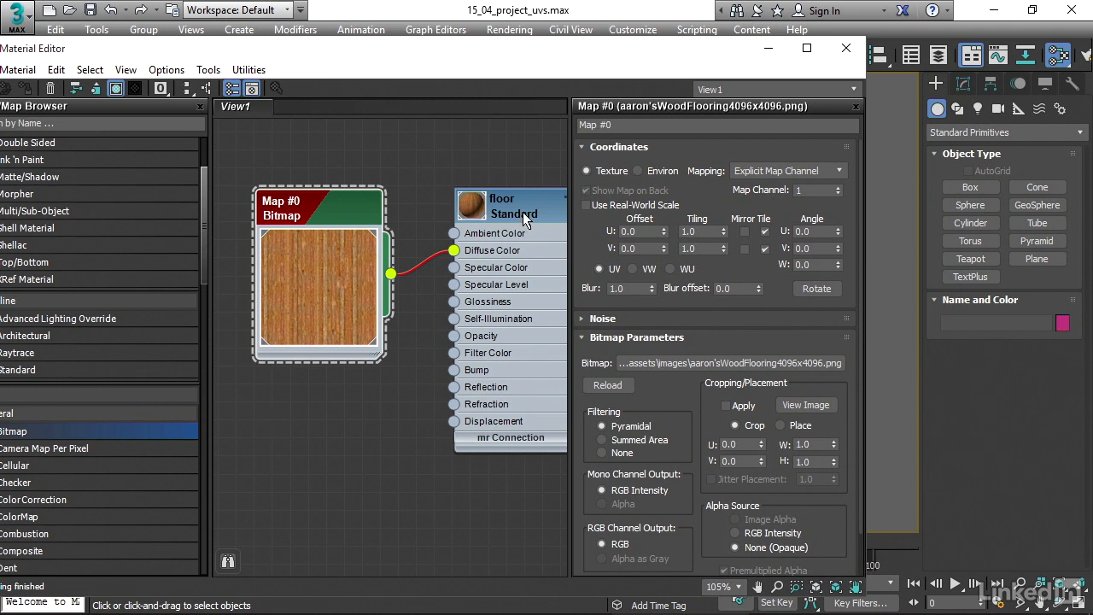
pyautogui.moveTo(703, 49); pyautogui.dragTo(624, 69)
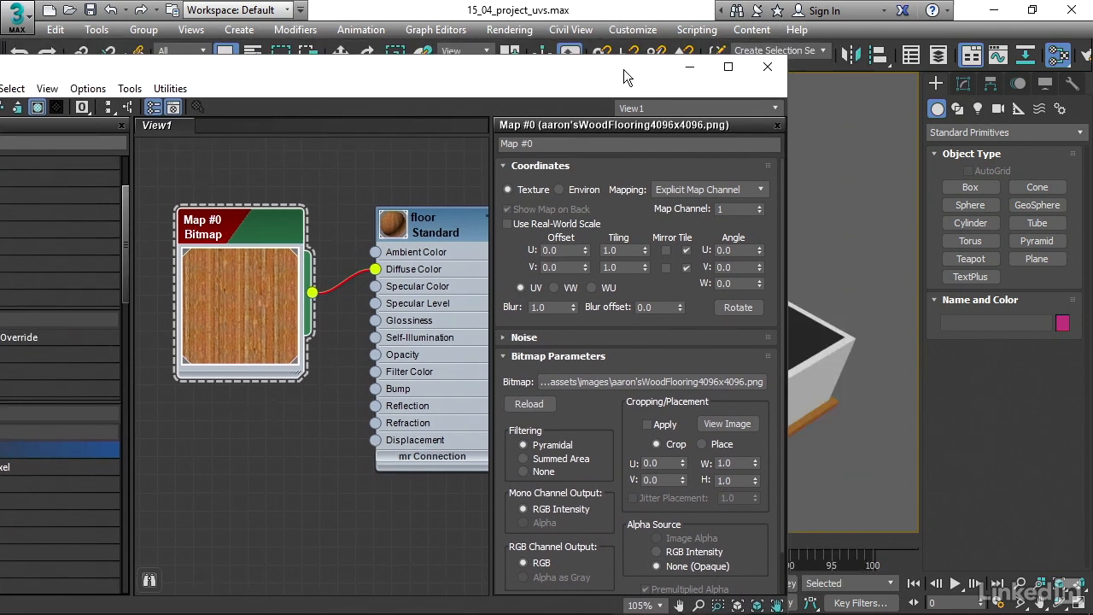
pyautogui.click(767, 69)
# Select the floor slab and add a UVW Map modifier above its Extrude
pyautogui.click(726, 283)
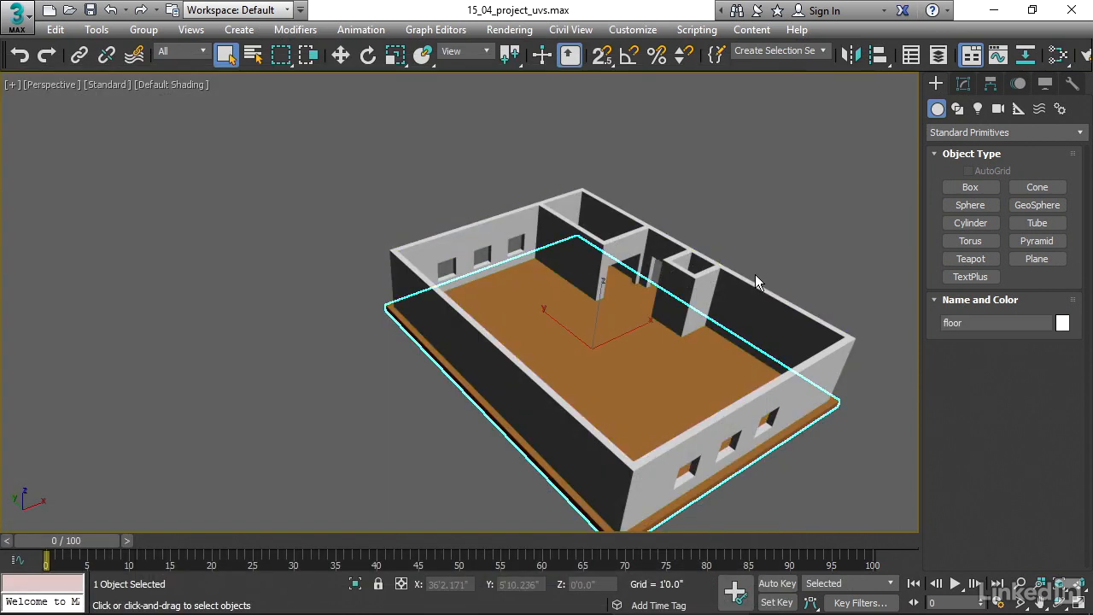
pyautogui.keyDown('alt'); pyautogui.moveTo(766, 250); pyautogui.dragTo(565, 251, button='middle'); pyautogui.keyUp('alt')
pyautogui.scroll(3, 566, 250)
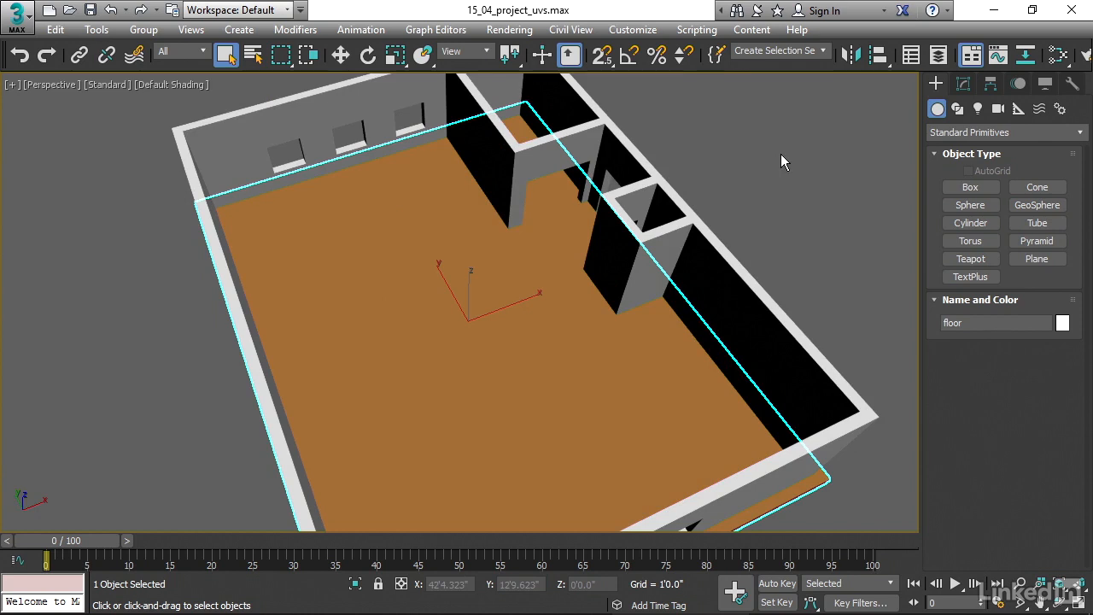
pyautogui.click(964, 84)
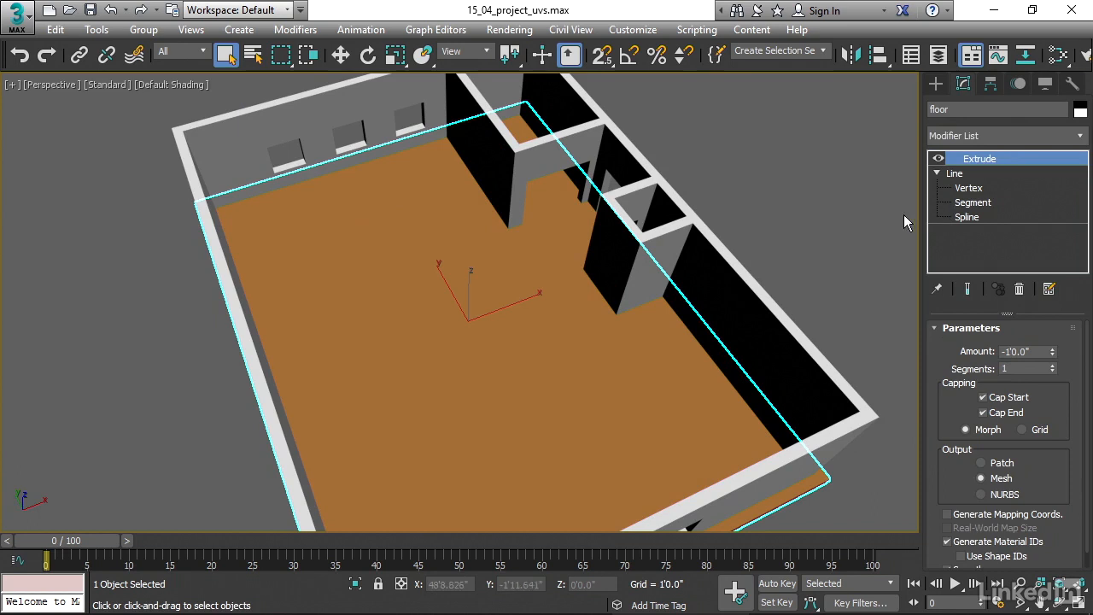
pyautogui.click(1080, 134)
pyautogui.moveTo(1083, 184); pyautogui.dragTo(1060, 494)
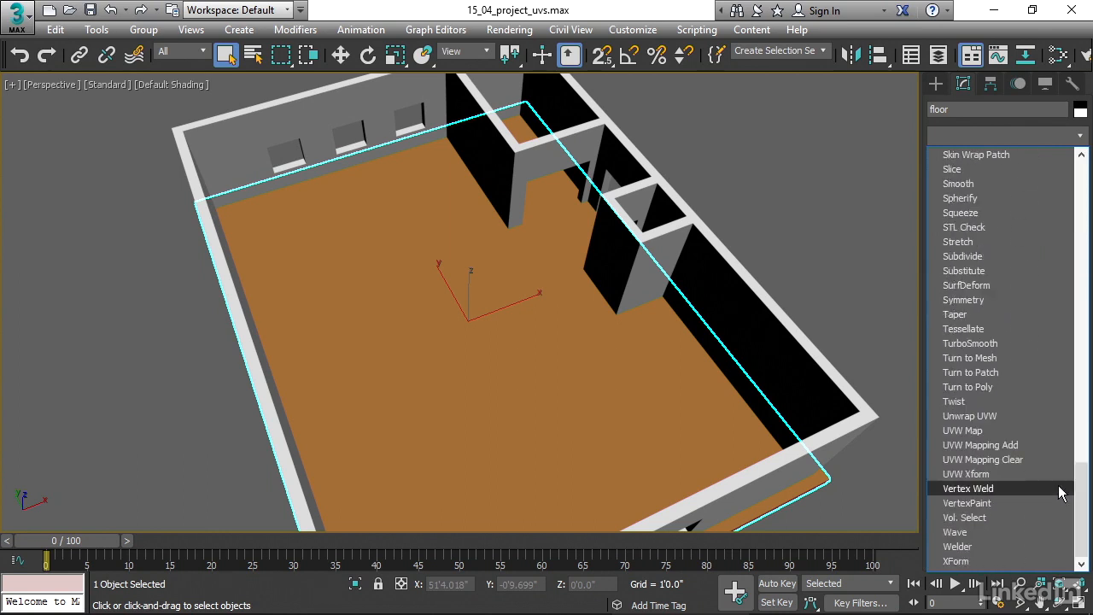
pyautogui.click(1038, 430)
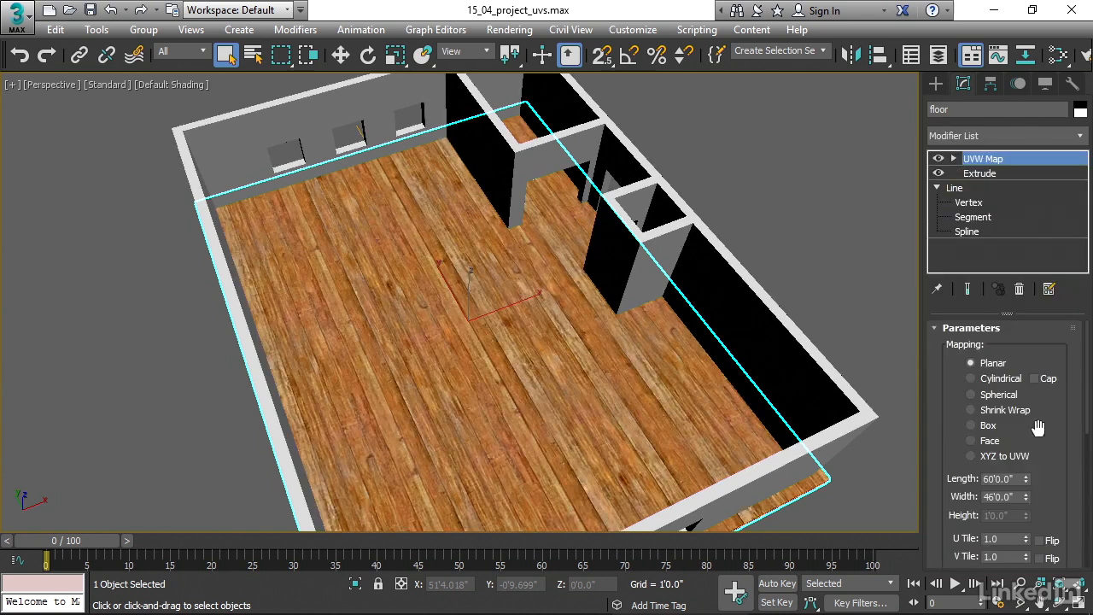
# Examine the wood plank texture across the floor, both close up and over the whole building
pyautogui.keyDown('alt'); pyautogui.moveTo(765, 397); pyautogui.dragTo(599, 377, button='middle'); pyautogui.keyUp('alt')
pyautogui.scroll(4, 521, 407)
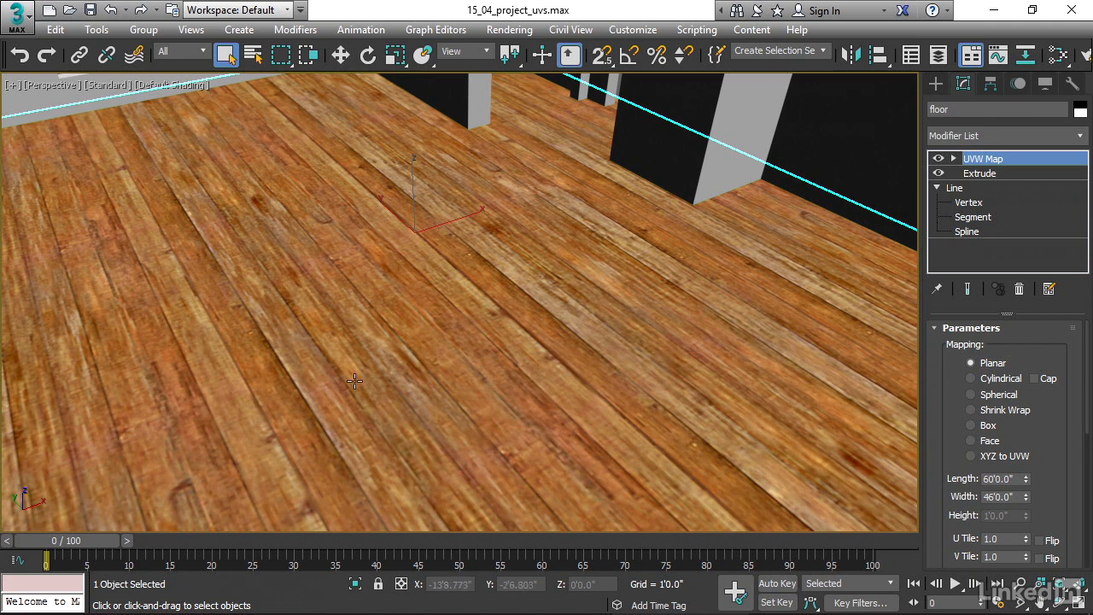
pyautogui.keyDown('alt'); pyautogui.moveTo(640, 384); pyautogui.dragTo(518, 396, button='middle'); pyautogui.keyUp('alt')
pyautogui.scroll(-3, 504, 398)
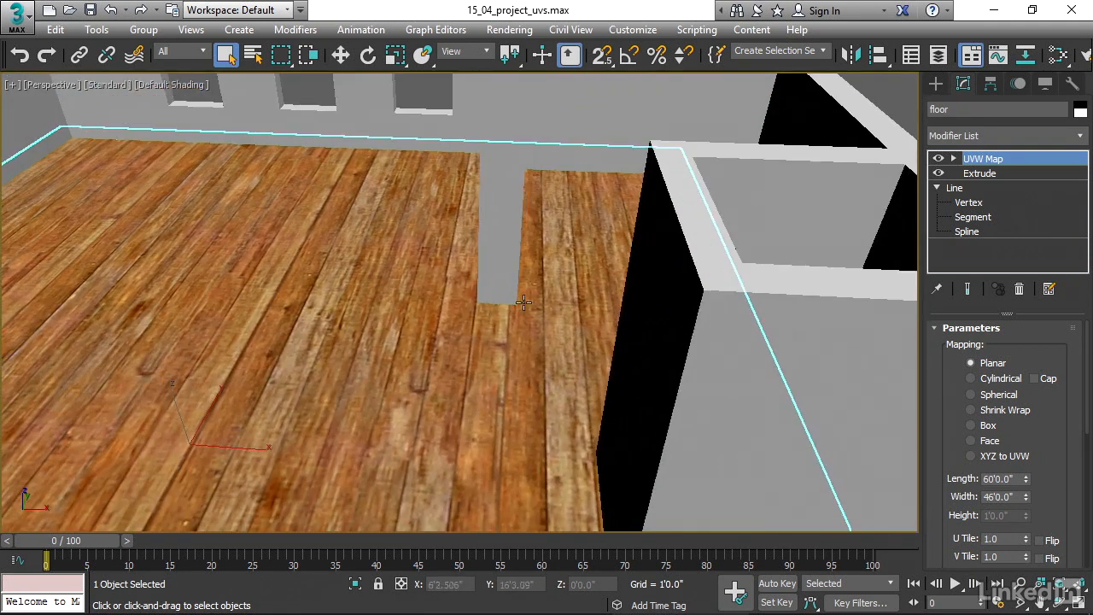
pyautogui.keyDown('alt'); pyautogui.moveTo(503, 344); pyautogui.dragTo(531, 350, button='middle'); pyautogui.keyUp('alt')
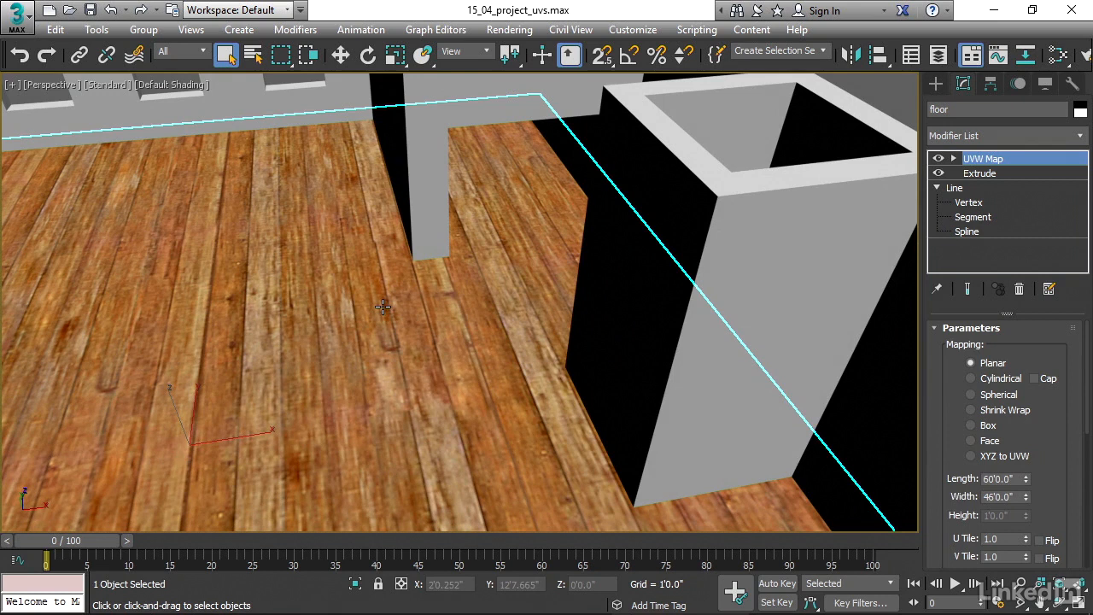
pyautogui.scroll(-5, 391, 311)
pyautogui.moveTo(396, 384); pyautogui.dragTo(504, 349, button='middle')
pyautogui.moveTo(405, 363)
pyautogui.keyDown('alt'); pyautogui.mouseDown(button='middle')
pyautogui.moveTo(451, 376)
pyautogui.moveTo(402, 380)
pyautogui.mouseUp(button='middle'); pyautogui.keyUp('alt')
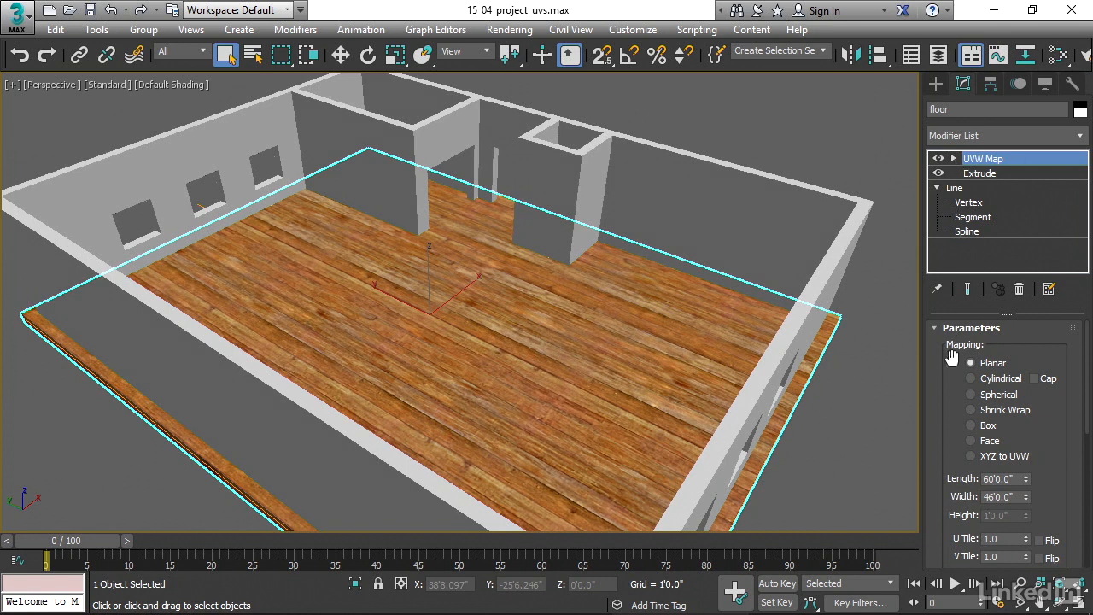
# Set the length of the floor's planar UVW mapping to 10 feet and inspect the planks from the opposite side
pyautogui.moveTo(949, 429)
pyautogui.mouseDown()
pyautogui.moveTo(948, 415)
pyautogui.moveTo(945, 439)
pyautogui.mouseUp()
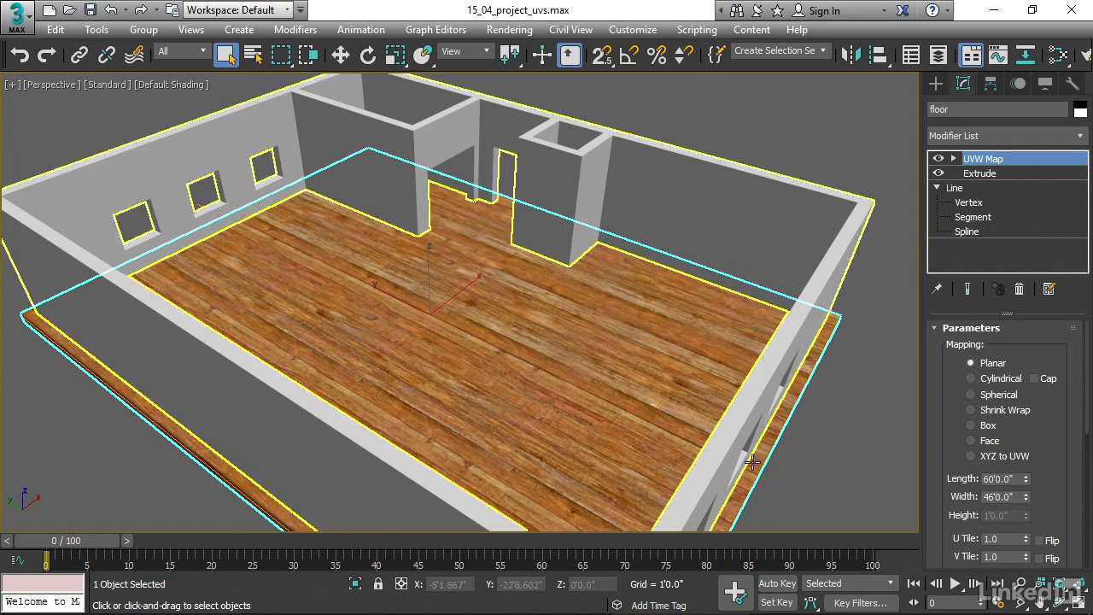
pyautogui.moveTo(945, 448); pyautogui.dragTo(941, 386)
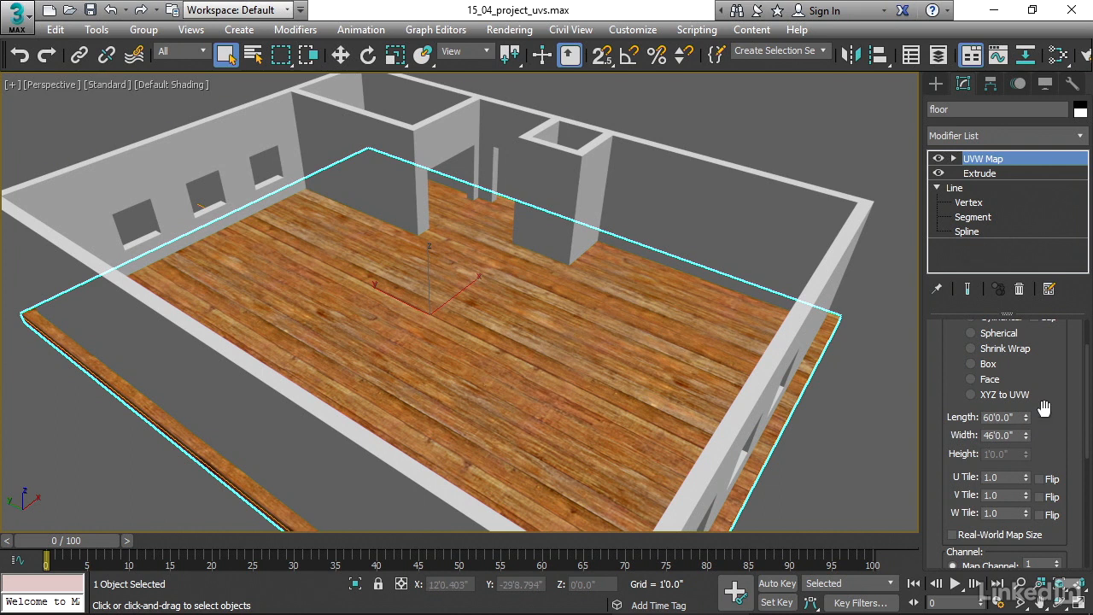
pyautogui.click(1018, 417)
pyautogui.write('1')
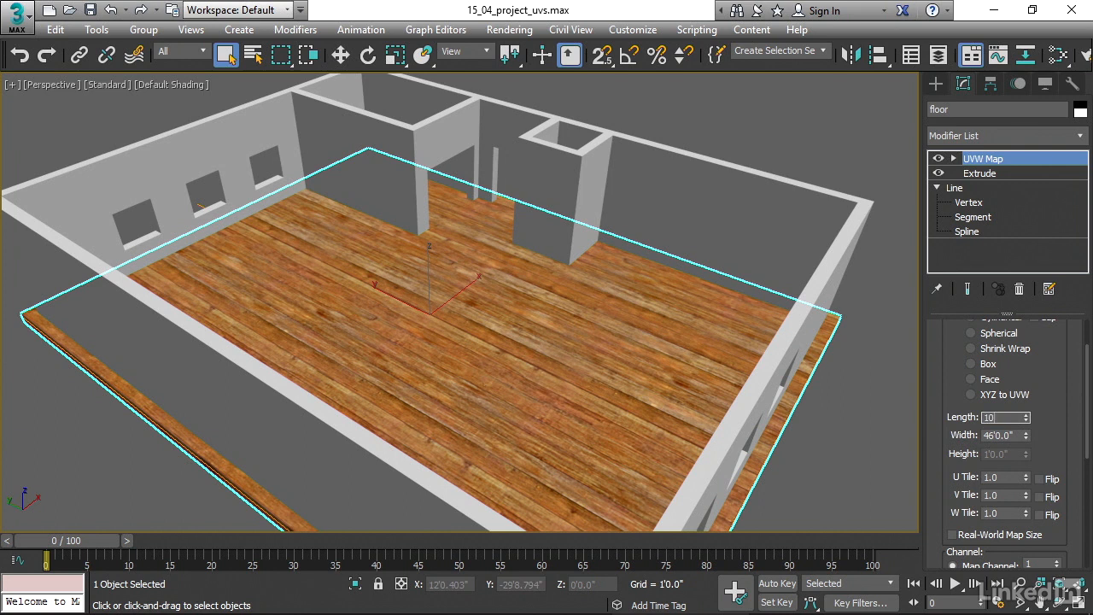
pyautogui.write('0')
pyautogui.press('Return')
pyautogui.moveTo(652, 315)
pyautogui.keyDown('alt'); pyautogui.mouseDown(button='middle')
pyautogui.moveTo(587, 319)
pyautogui.moveTo(651, 317)
pyautogui.mouseUp(button='middle'); pyautogui.keyUp('alt')
pyautogui.keyDown('alt'); pyautogui.moveTo(531, 332); pyautogui.dragTo(650, 336, button='middle'); pyautogui.keyUp('alt')
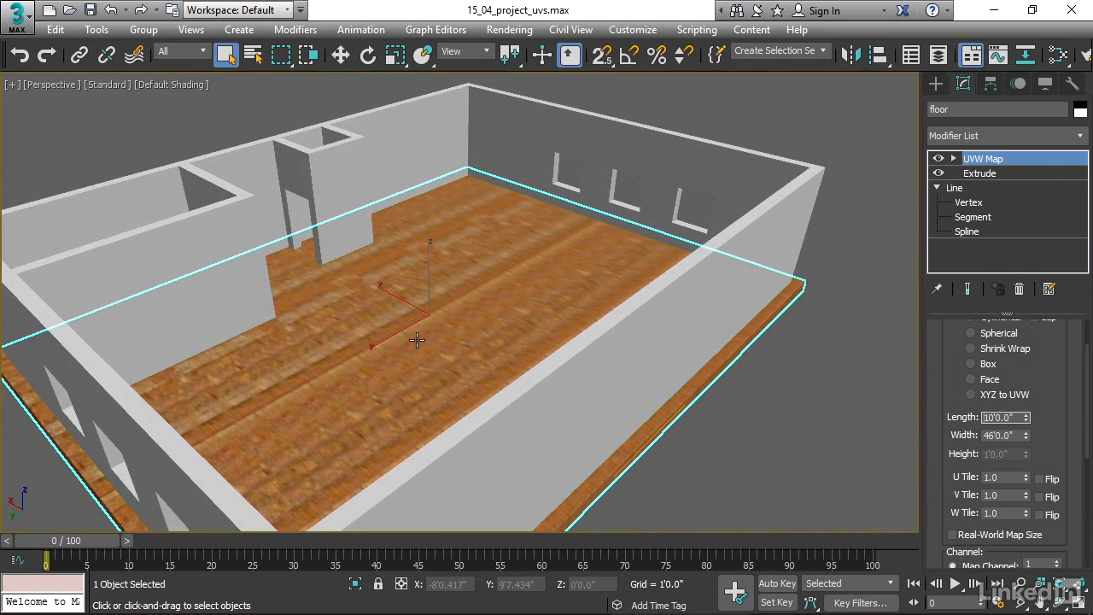
pyautogui.keyDown('alt'); pyautogui.moveTo(447, 352); pyautogui.dragTo(435, 371, button='middle'); pyautogui.keyUp('alt')
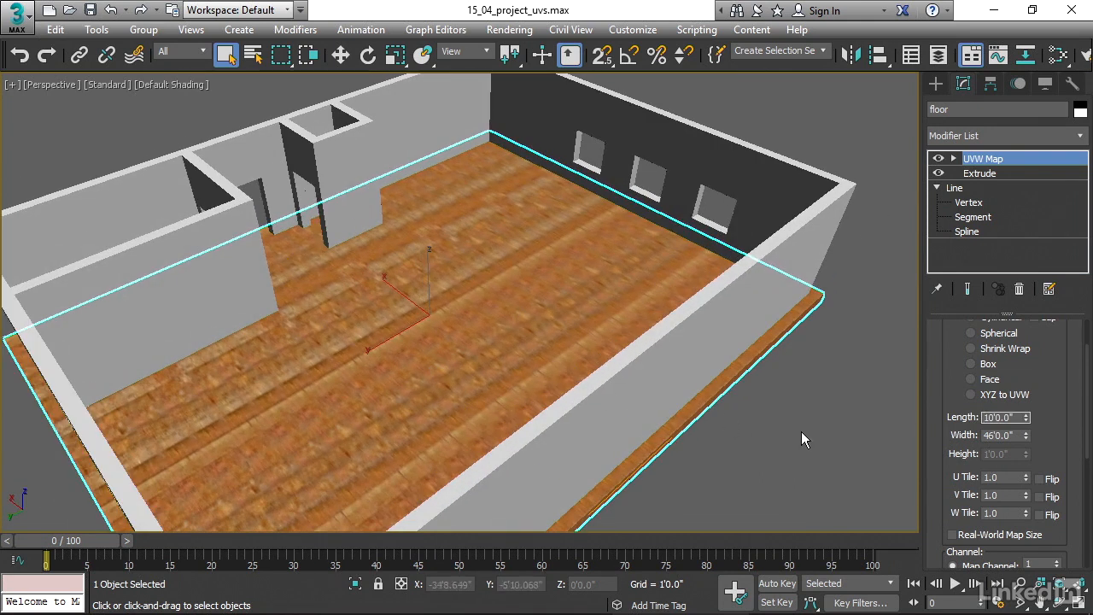
# Activate the UVW Map's Gizmo sub-object and raise it about 4 feet above the floor along the Z axis
pyautogui.click(954, 159)
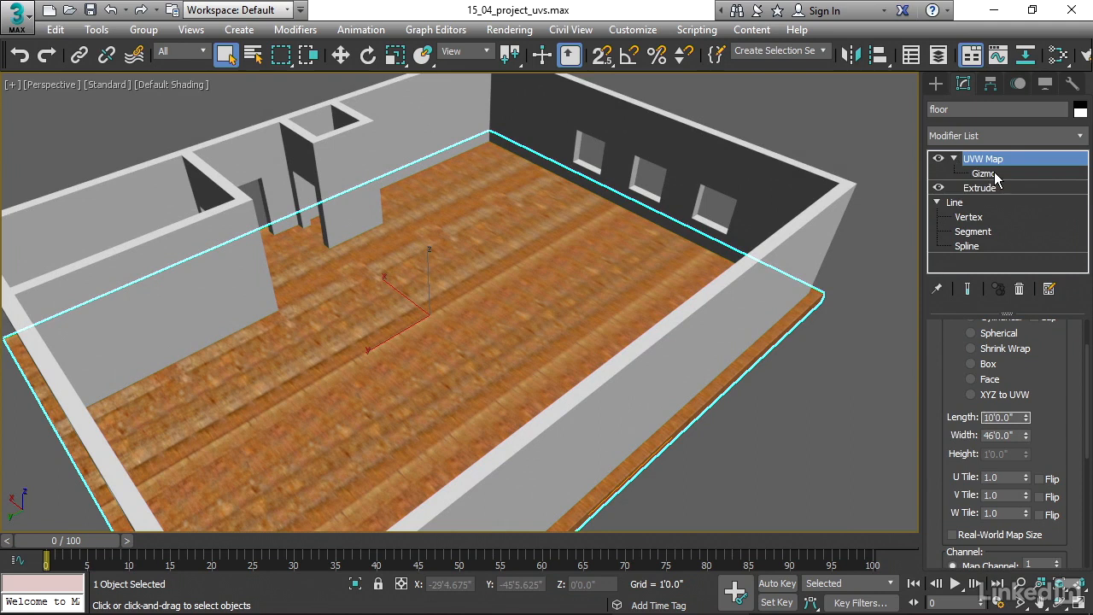
pyautogui.click(984, 174)
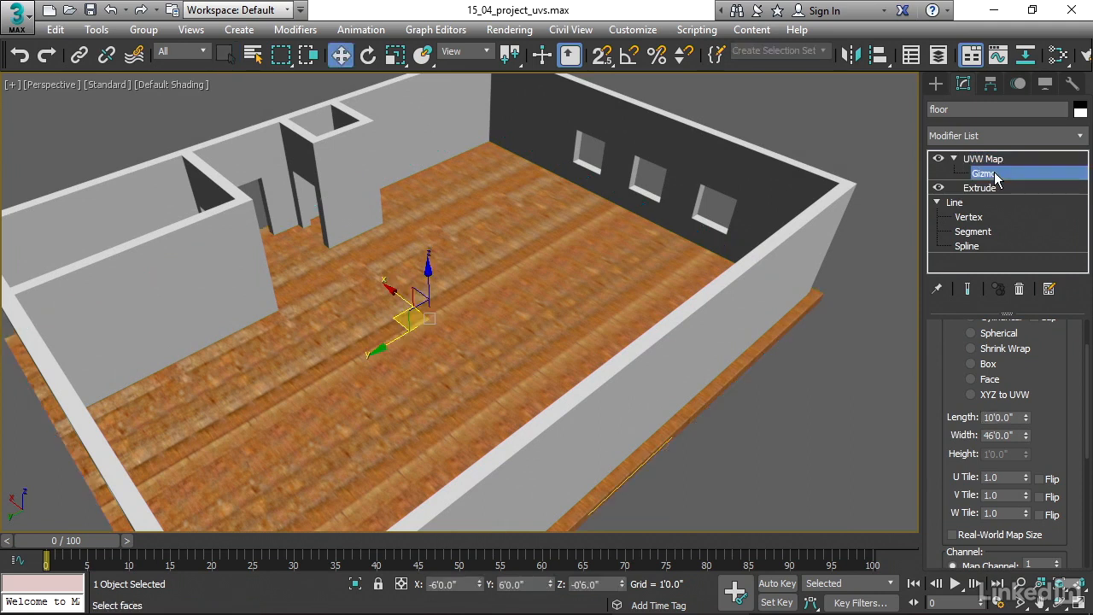
pyautogui.moveTo(425, 275); pyautogui.dragTo(429, 242)
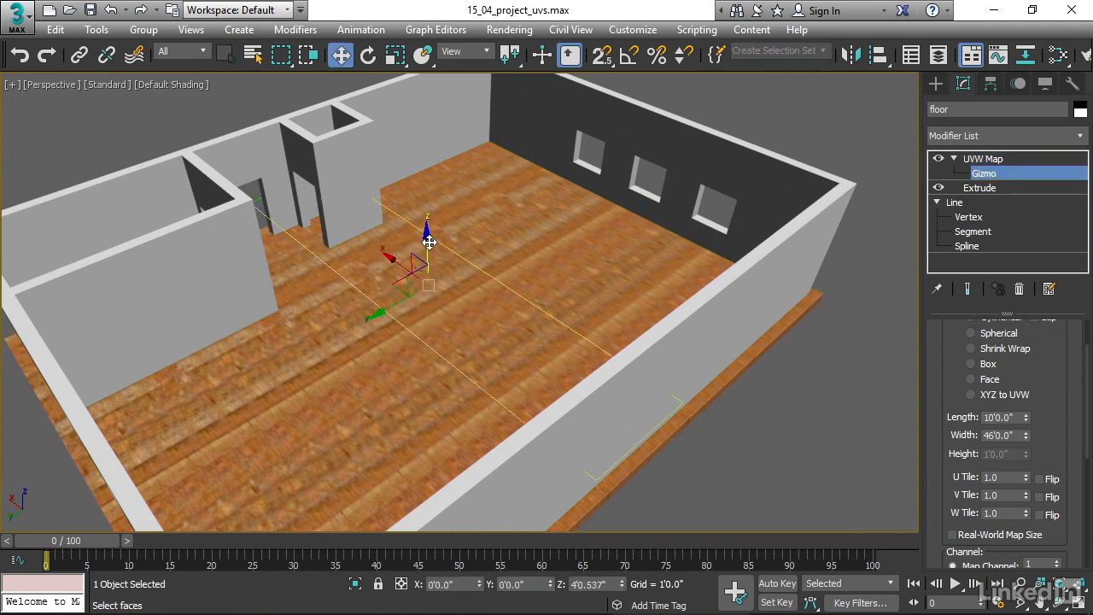
pyautogui.keyDown('alt'); pyautogui.moveTo(502, 329); pyautogui.dragTo(307, 345, button='middle'); pyautogui.keyUp('alt')
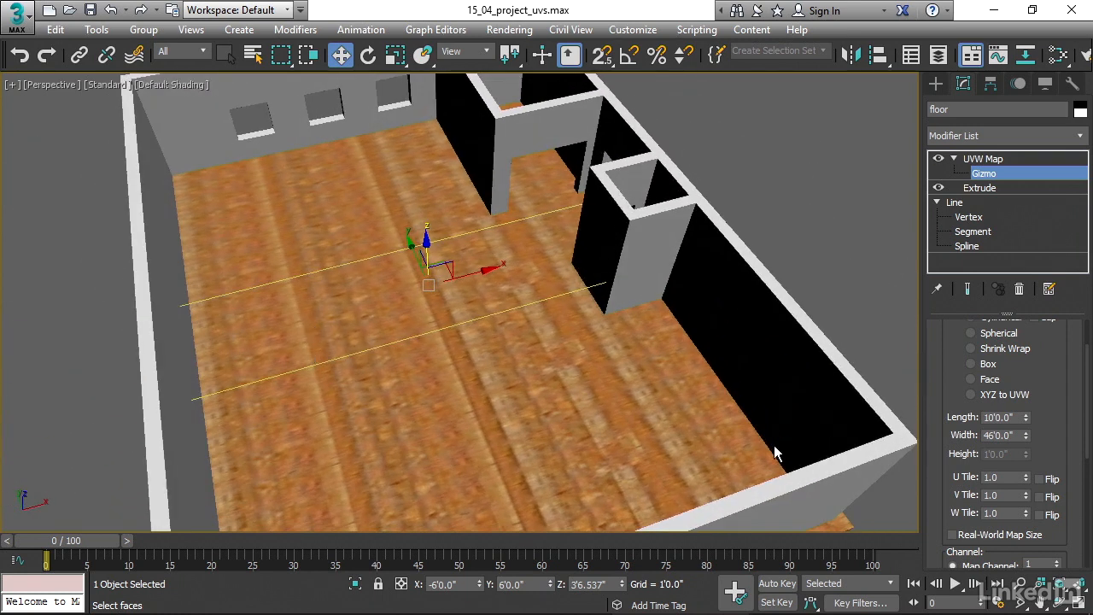
# Set the planar mapping width to 10 feet and slide the mapping gizmo about 5 feet along the Y axis
pyautogui.doubleClick(991, 436)
pyautogui.write('10')
pyautogui.press('Return')
pyautogui.keyDown('alt'); pyautogui.moveTo(681, 464); pyautogui.dragTo(589, 391, button='middle'); pyautogui.keyUp('alt')
pyautogui.moveTo(381, 282); pyautogui.dragTo(441, 289)
pyautogui.keyDown('alt'); pyautogui.moveTo(631, 375); pyautogui.dragTo(598, 358, button='middle'); pyautogui.keyUp('alt')
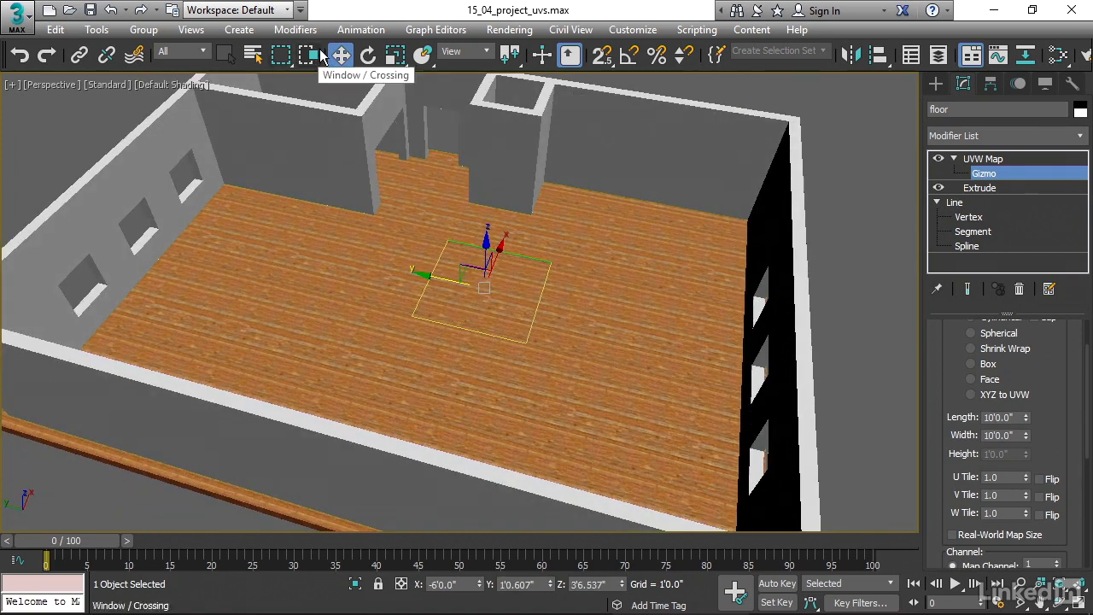
# Try to rotate the mapping gizmo freely about its Z axis, and undo the rotation
pyautogui.click(368, 55)
pyautogui.moveTo(517, 327); pyautogui.dragTo(332, 298)
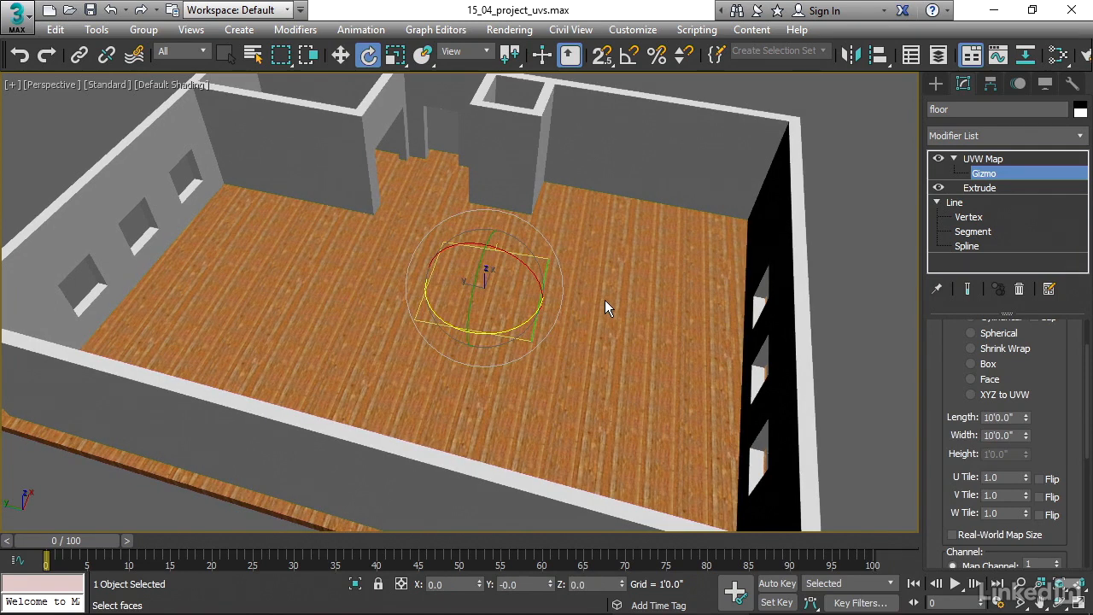
pyautogui.hotkey('ctrl', 'z')
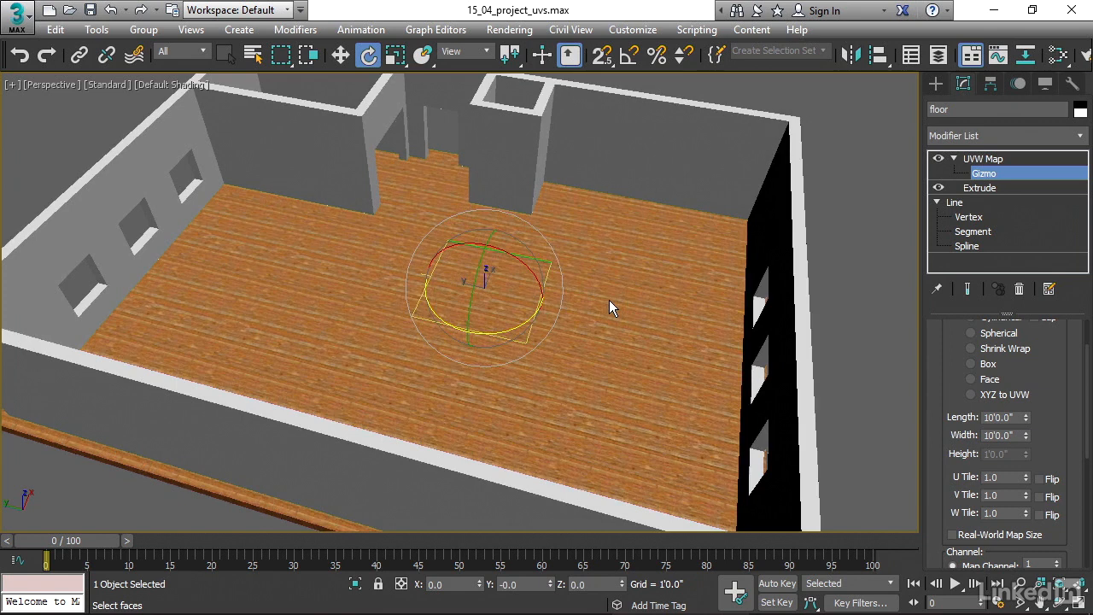
# Turn on angle snap and rotate the mapping gizmo a quarter turn about its Z axis
pyautogui.click(630, 55)
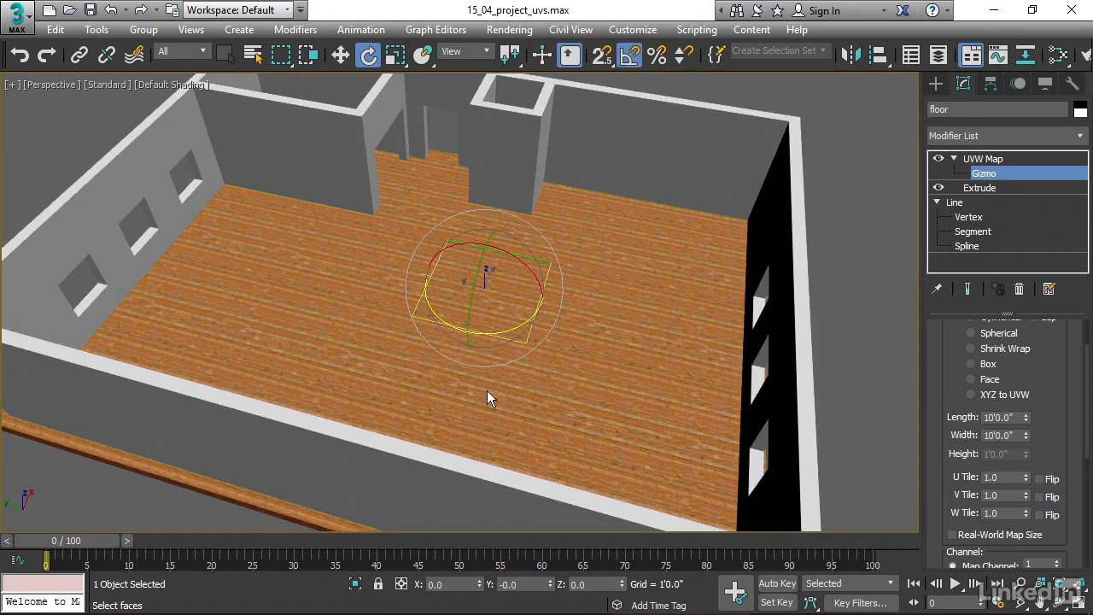
pyautogui.moveTo(507, 324); pyautogui.dragTo(428, 327)
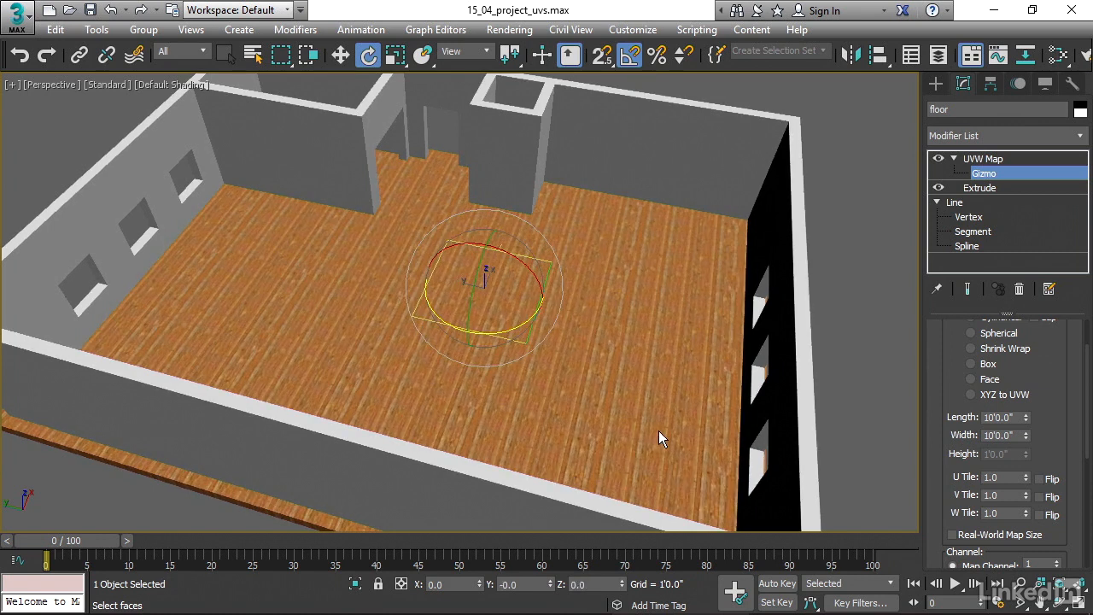
pyautogui.keyDown('alt'); pyautogui.moveTo(696, 416); pyautogui.dragTo(659, 398, button='middle'); pyautogui.keyUp('alt')
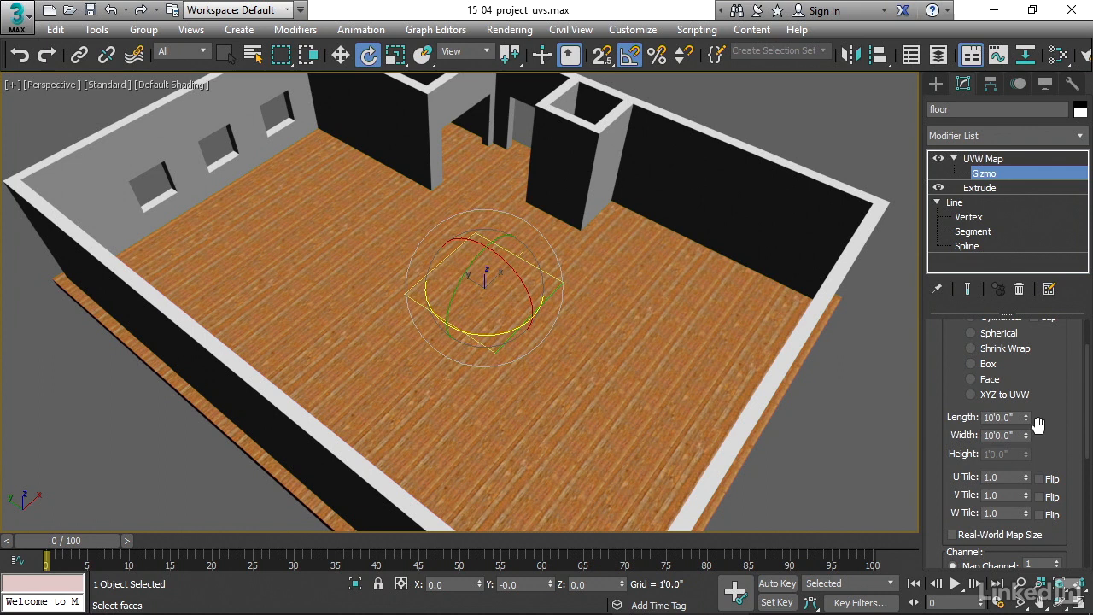
# Try to scale the mapping gizmo up uniformly to enlarge the planks, and undo the scaling
pyautogui.click(393, 56)
pyautogui.moveTo(486, 295); pyautogui.dragTo(598, 171)
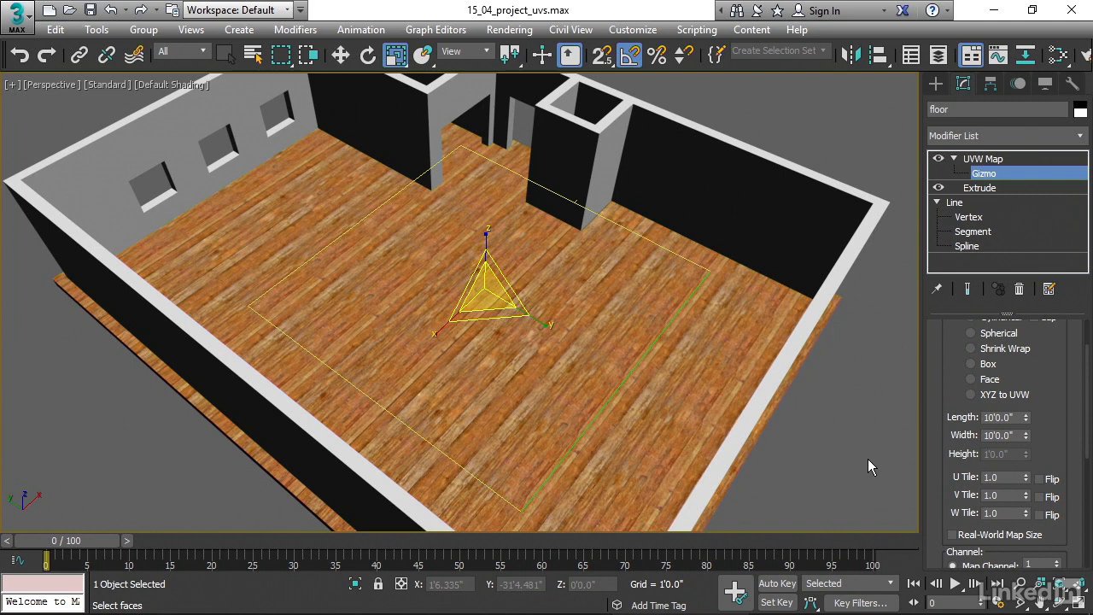
pyautogui.hotkey('ctrl', 'z')
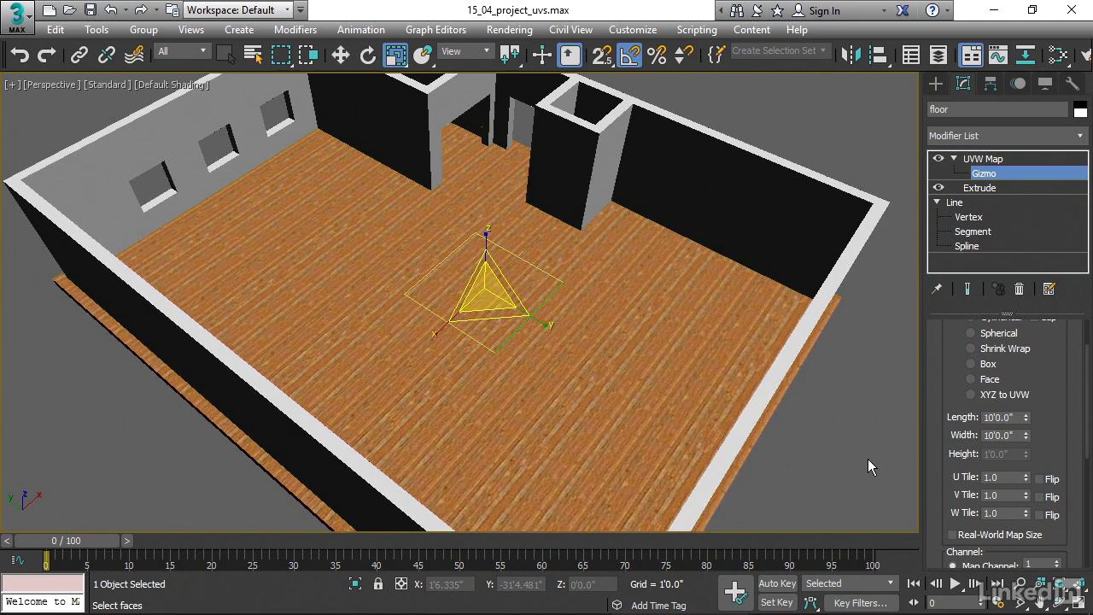
pyautogui.keyDown('alt'); pyautogui.moveTo(696, 332); pyautogui.dragTo(596, 362, button='middle'); pyautogui.keyUp('alt')
pyautogui.keyDown('alt'); pyautogui.moveTo(527, 336); pyautogui.dragTo(425, 333, button='middle'); pyautogui.keyUp('alt')
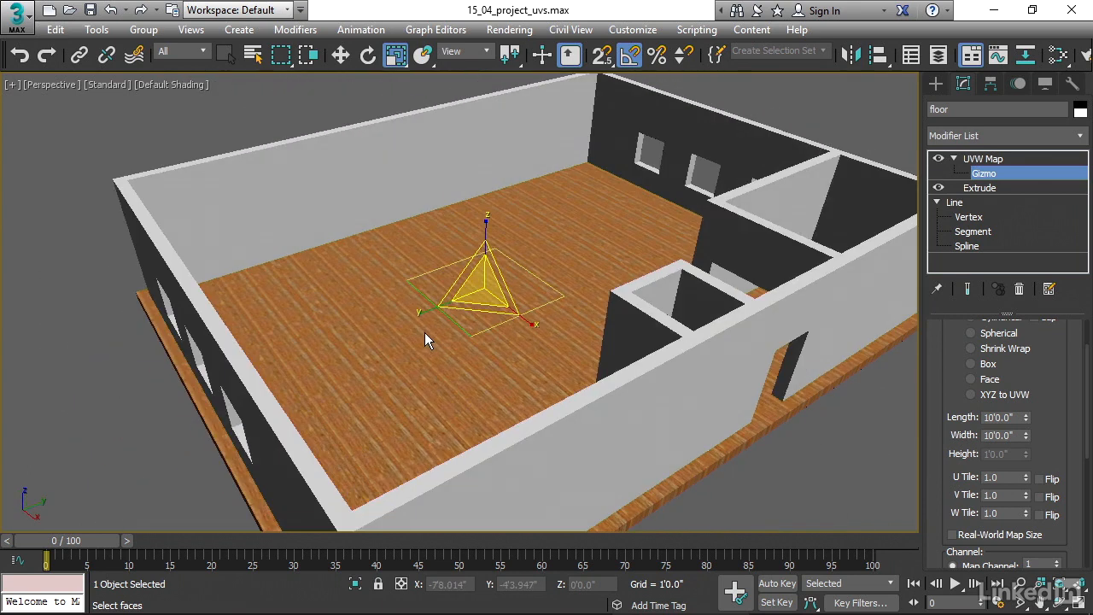